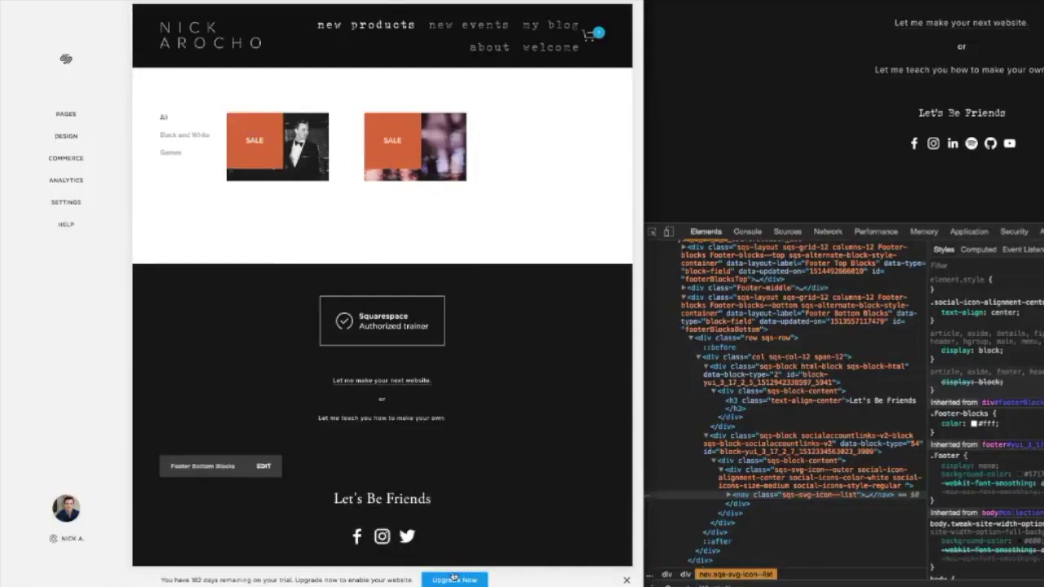
# - Go to the site's Billing page under Billing & Account to see upgrade options
pyautogui.click(66, 202)
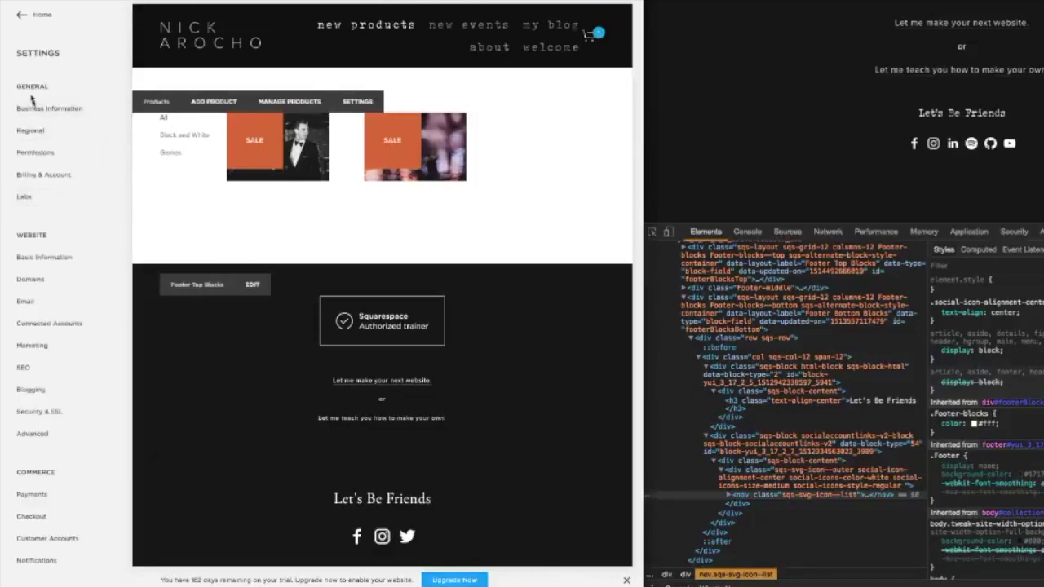
pyautogui.click(42, 176)
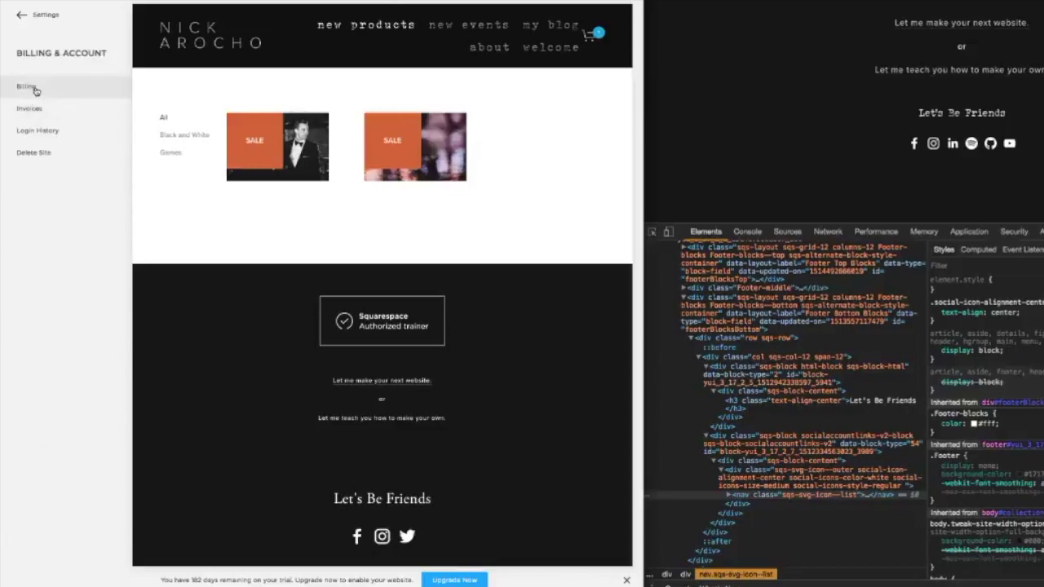
pyautogui.click(35, 91)
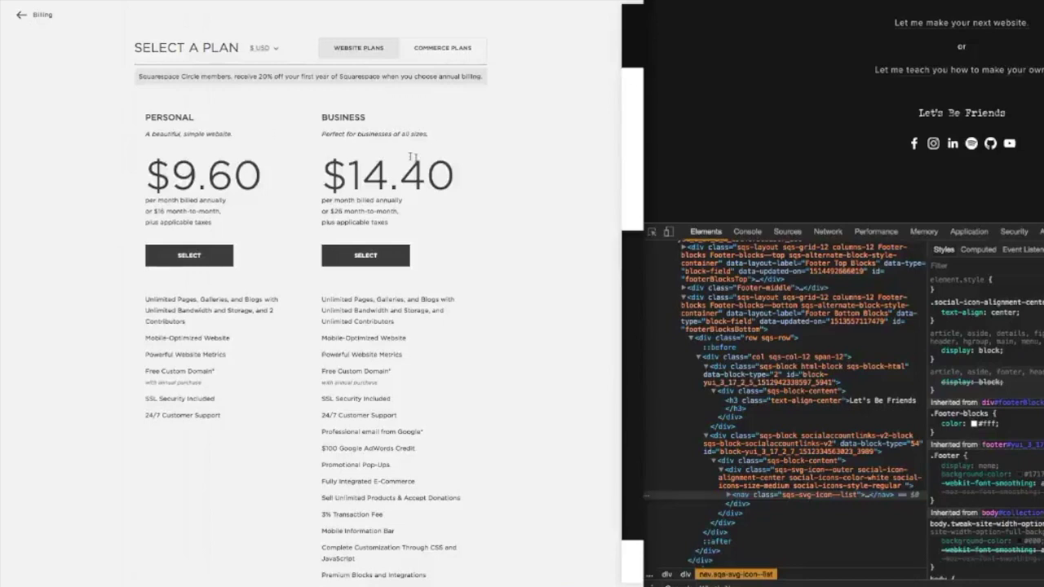
# - Compare Website and Commerce plan prices, then return to the upgrade overview
pyautogui.moveTo(462, 176); pyautogui.dragTo(117, 166)
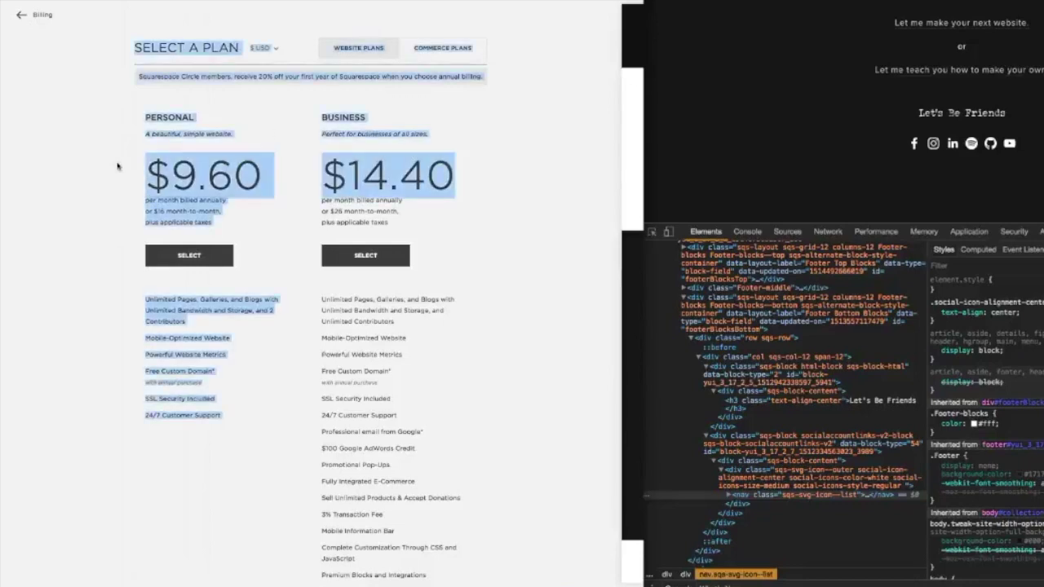
pyautogui.click(117, 167)
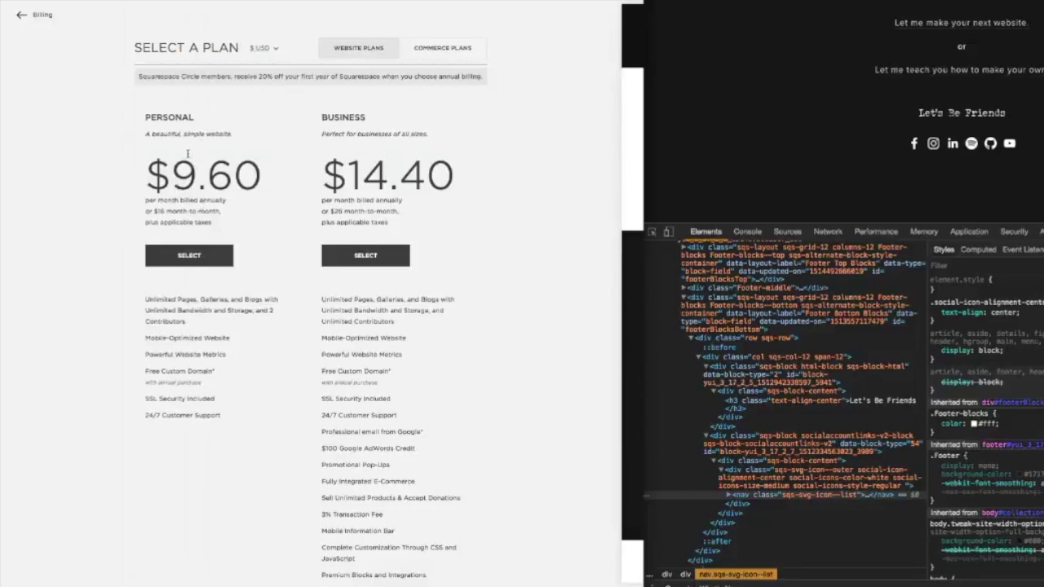
pyautogui.click(450, 59)
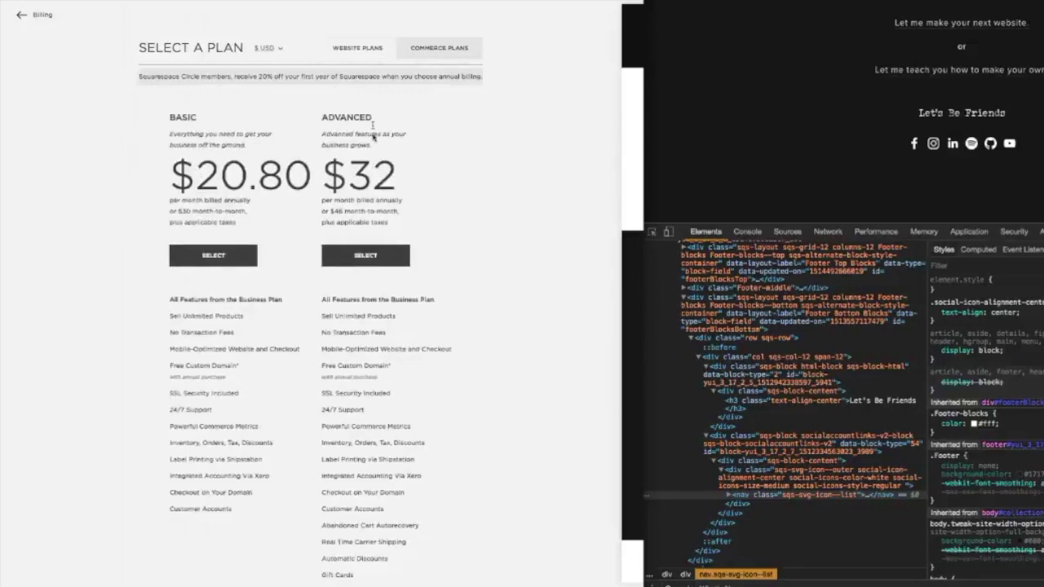
pyautogui.click(358, 52)
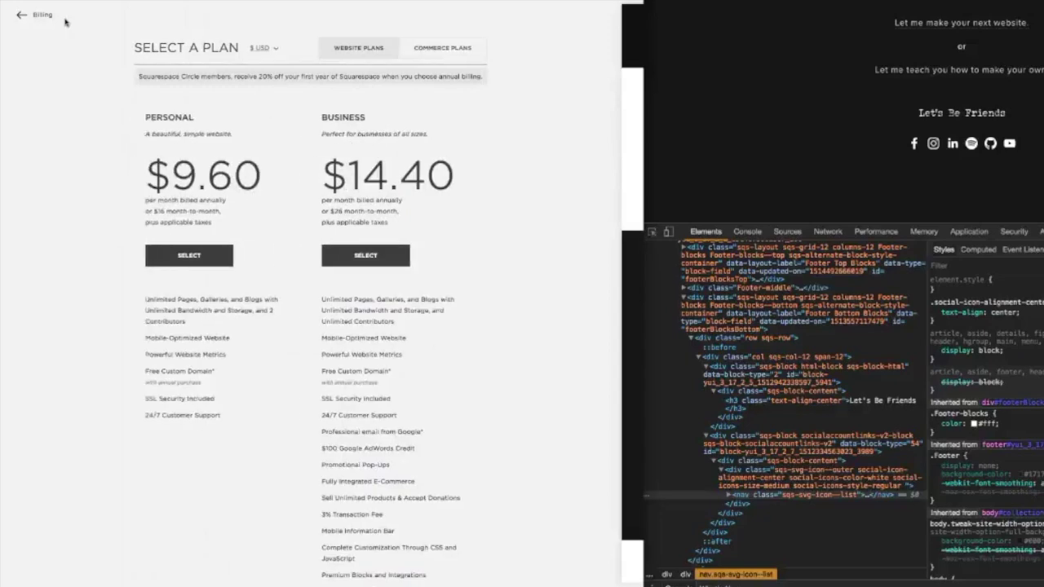
pyautogui.click(20, 19)
# - Select the Business plan to view its annual payment page, then back out to Billing & Account
pyautogui.click(371, 257)
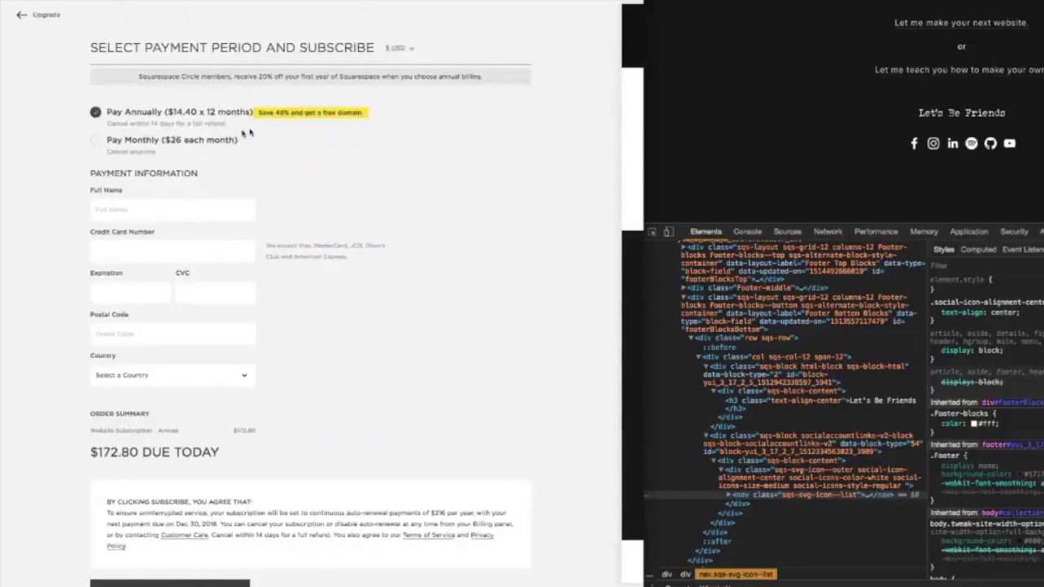
pyautogui.scroll(-1, 218, 208)
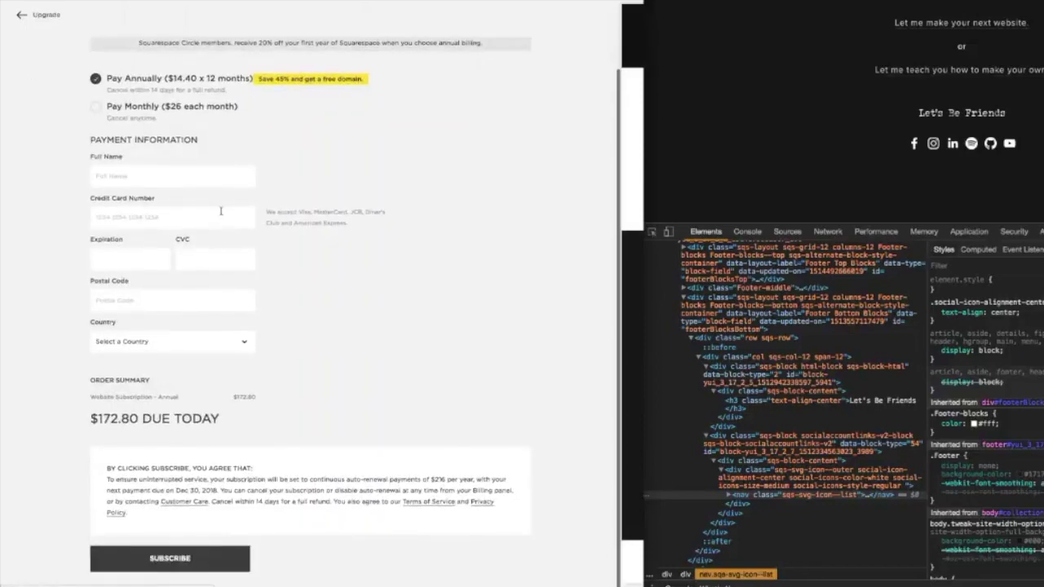
pyautogui.scroll(1, 220, 211)
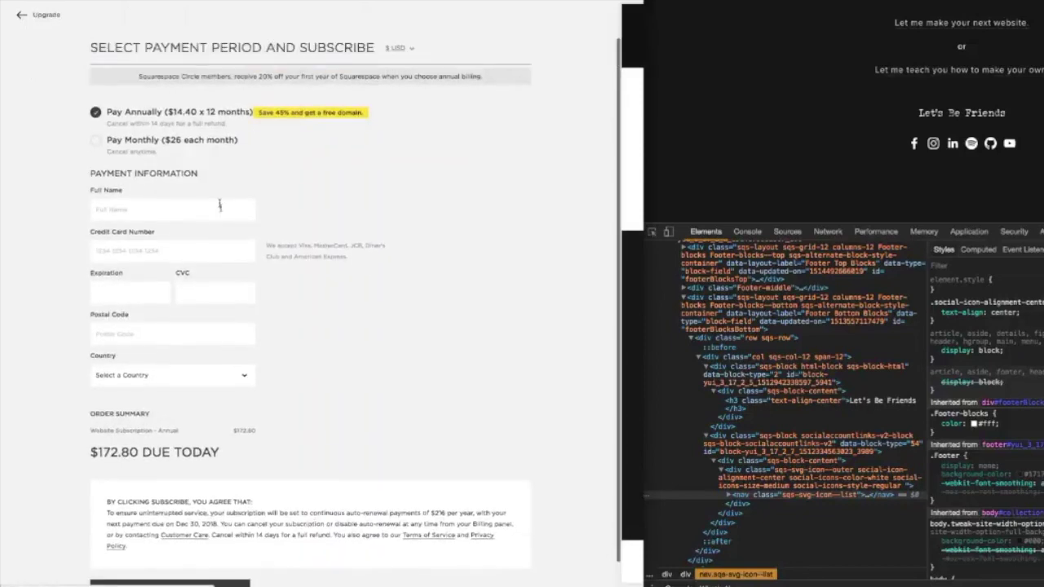
pyautogui.click(20, 16)
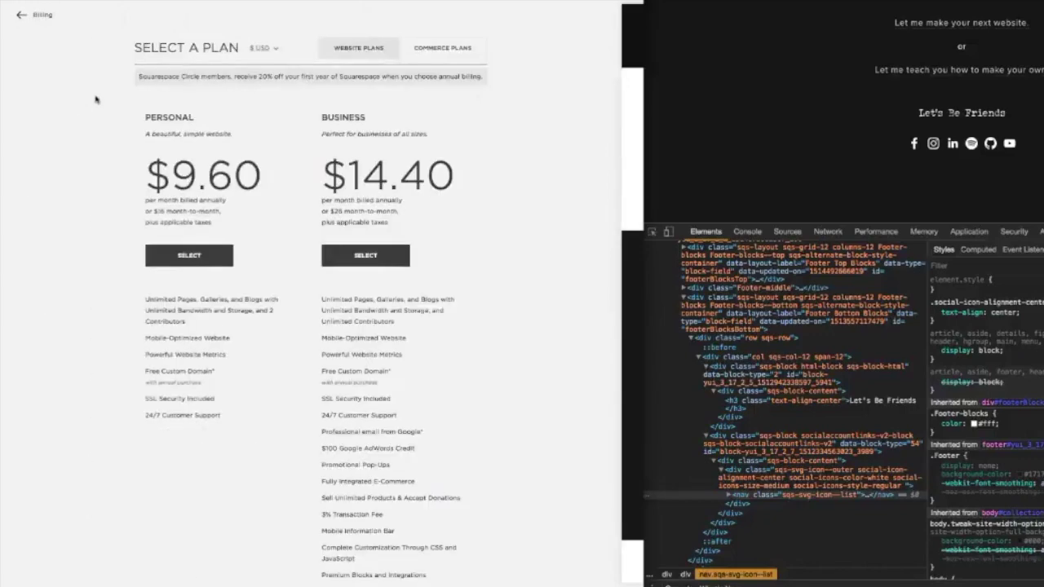
pyautogui.click(20, 15)
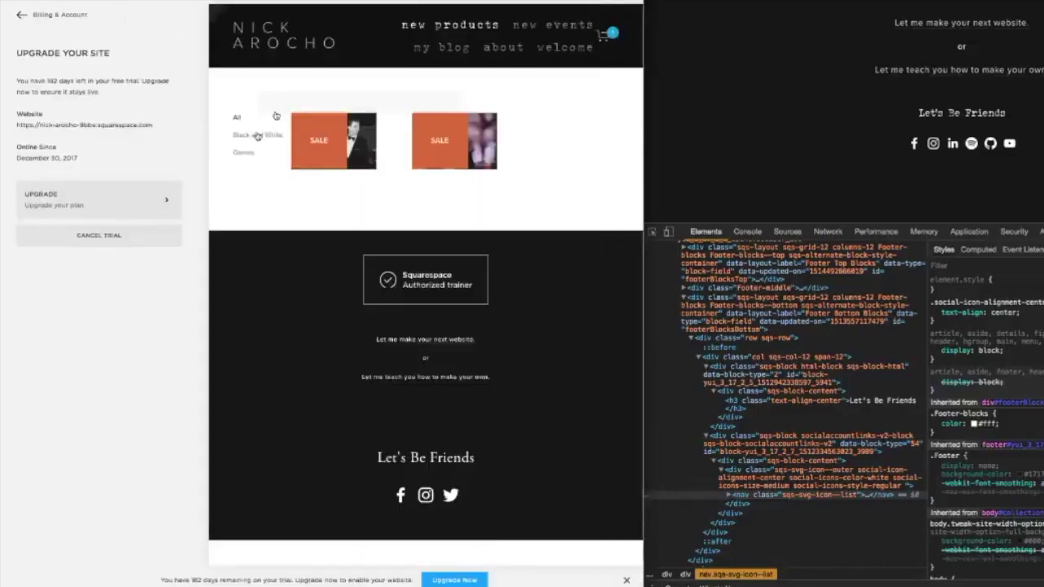
pyautogui.click(20, 15)
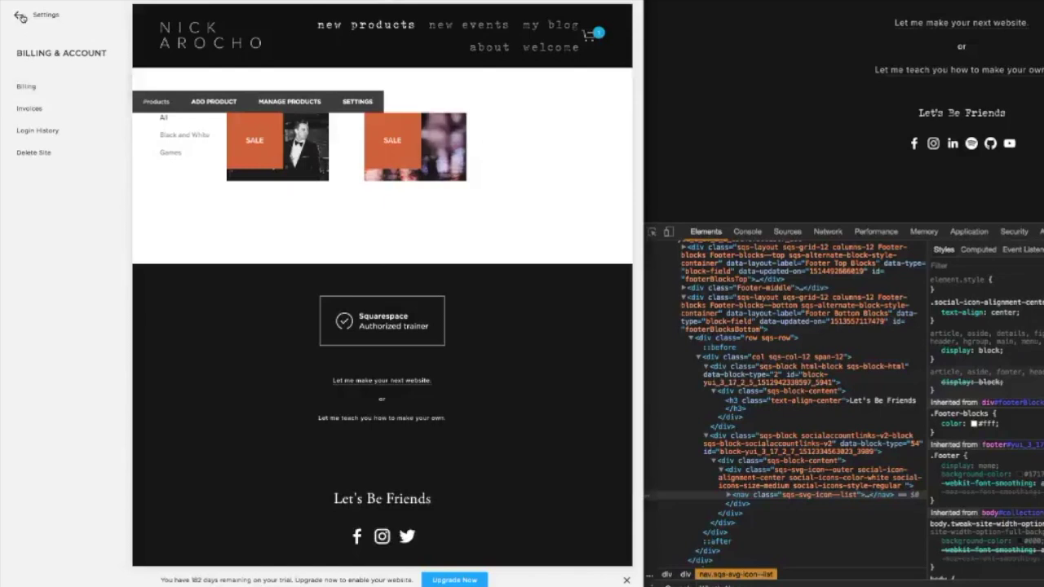
# - Go to Settings > Domains, glance at the 'use a domain I own' option, and return
pyautogui.click(20, 16)
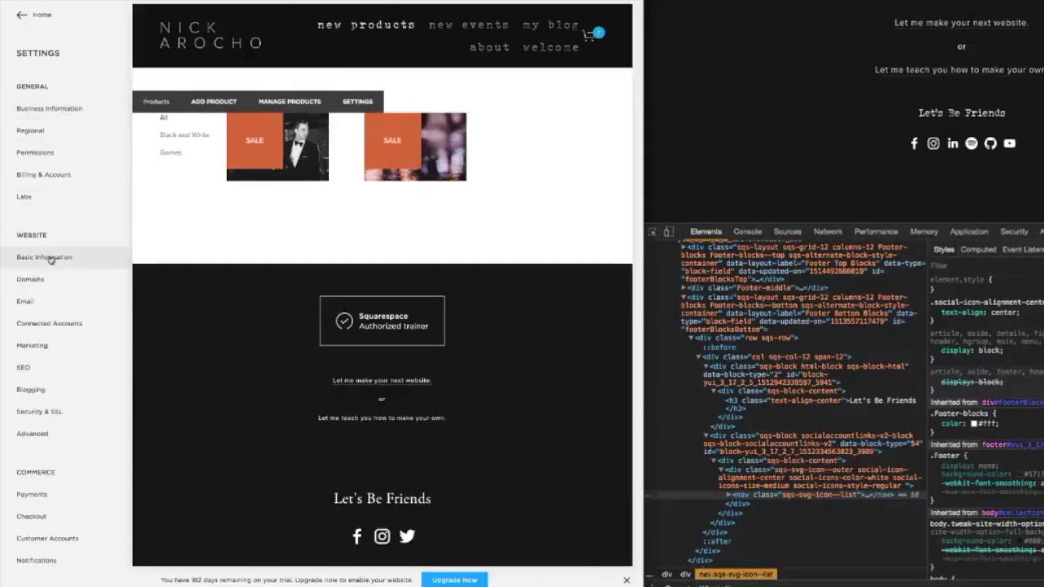
pyautogui.click(30, 280)
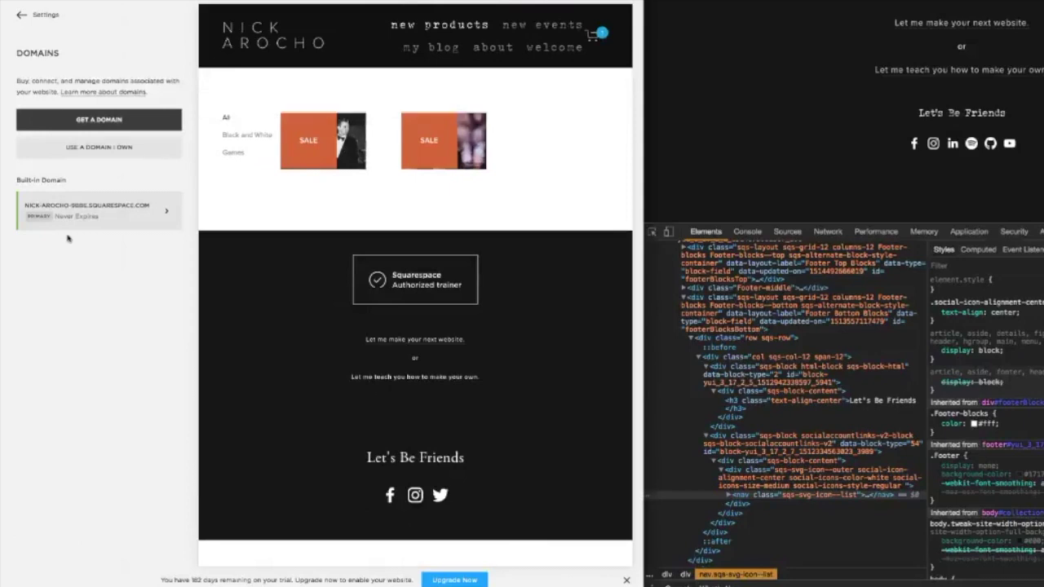
pyautogui.click(126, 148)
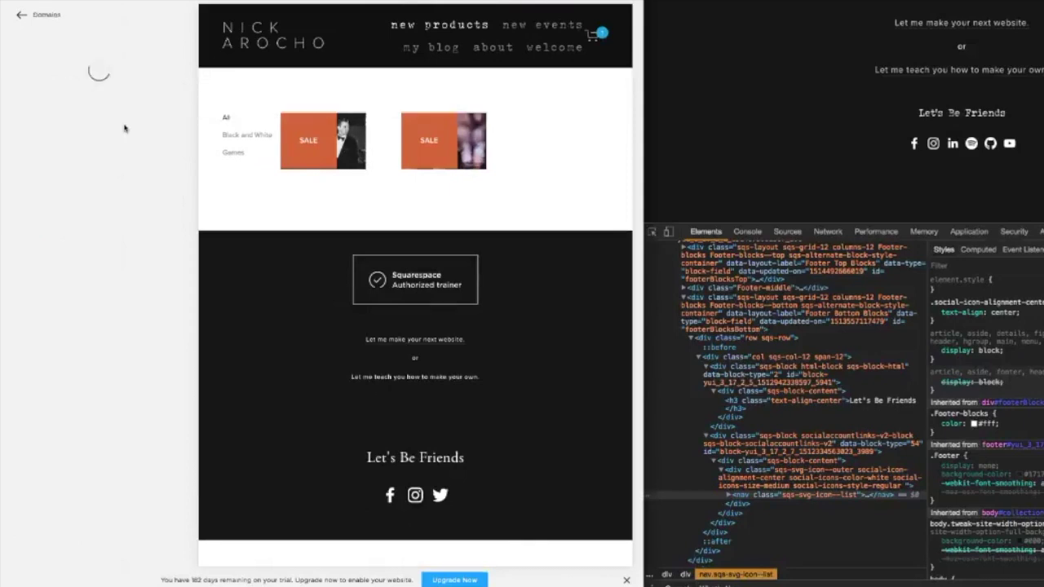
pyautogui.click(21, 16)
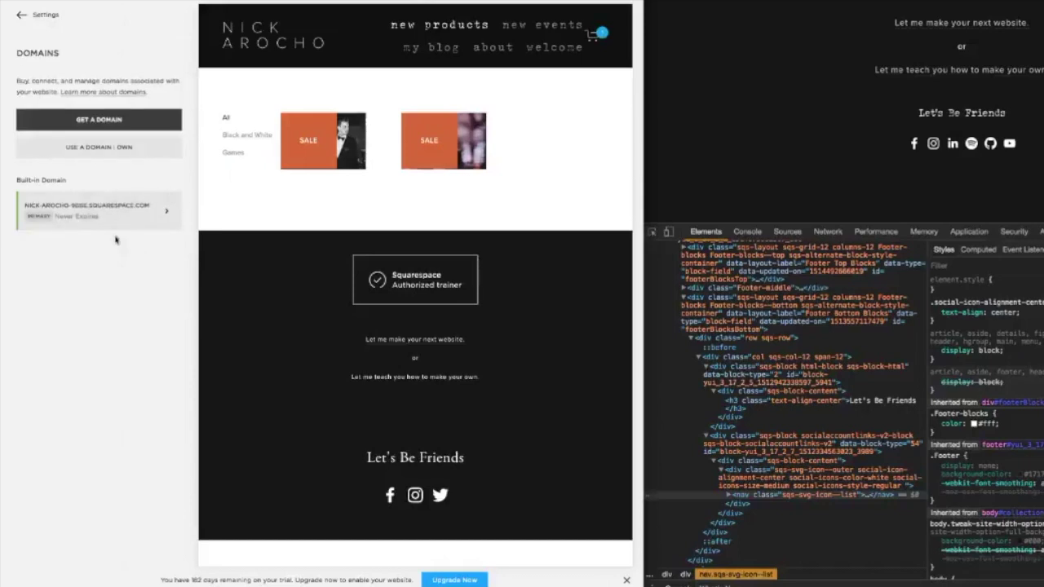
# - Replace the built-in domain's Site ID with a new value, renaming and confirming the change
pyautogui.click(80, 217)
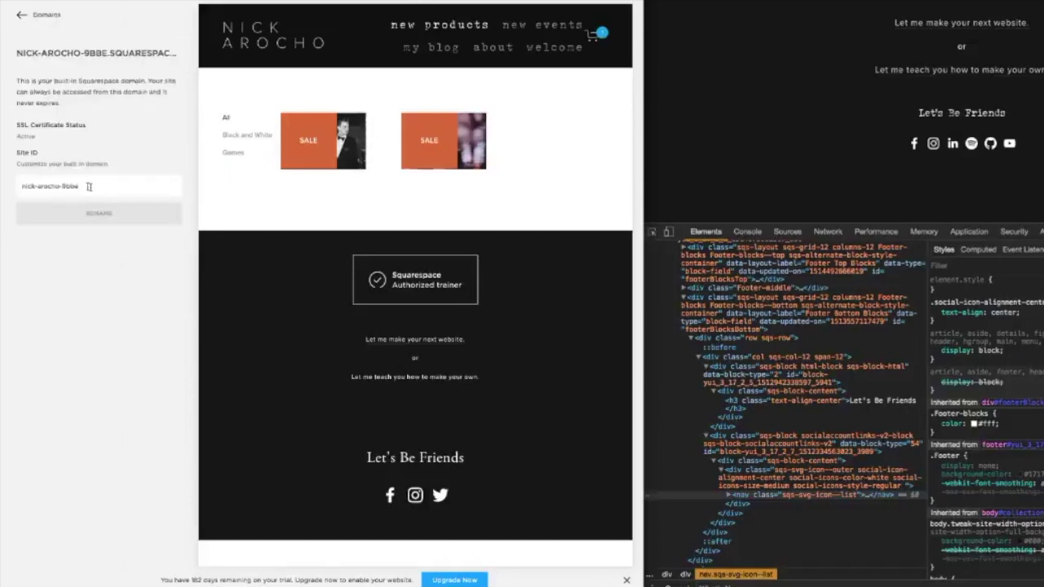
pyautogui.moveTo(75, 190); pyautogui.dragTo(2, 184)
pyautogui.write('n')
pyautogui.click(102, 214)
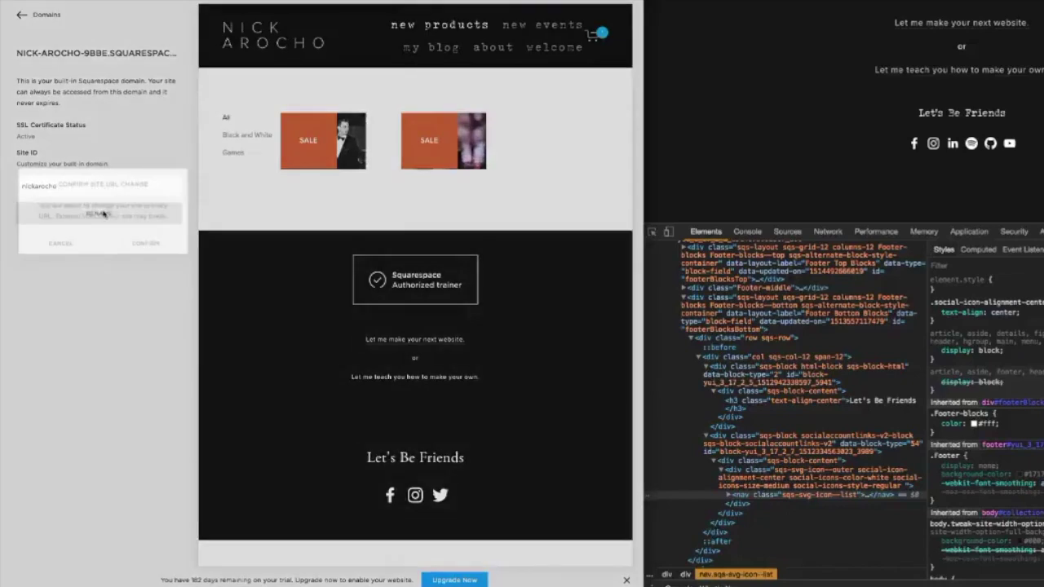
pyautogui.click(144, 242)
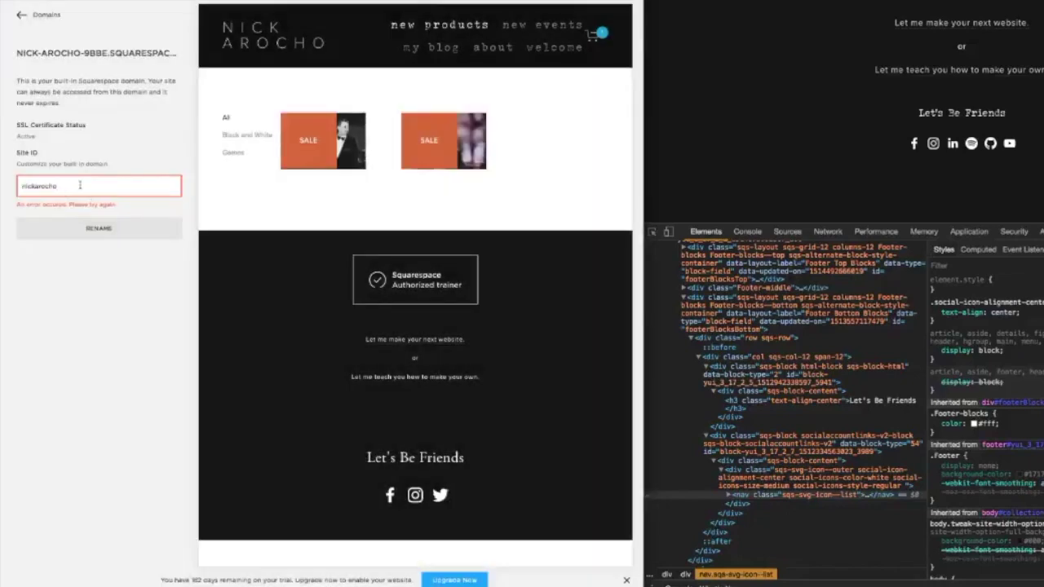
pyautogui.write('1')
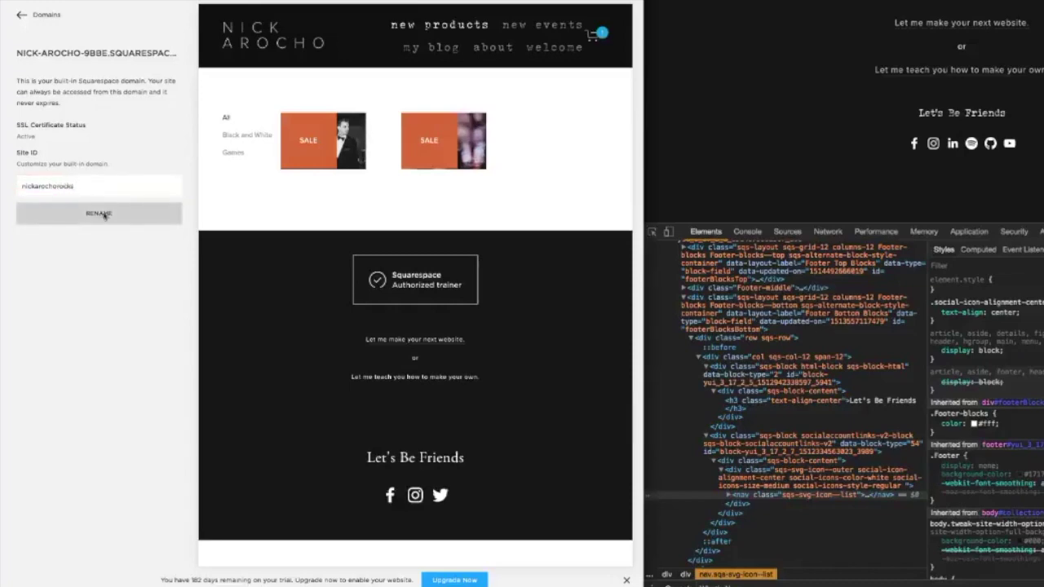
pyautogui.click(104, 214)
pyautogui.click(136, 248)
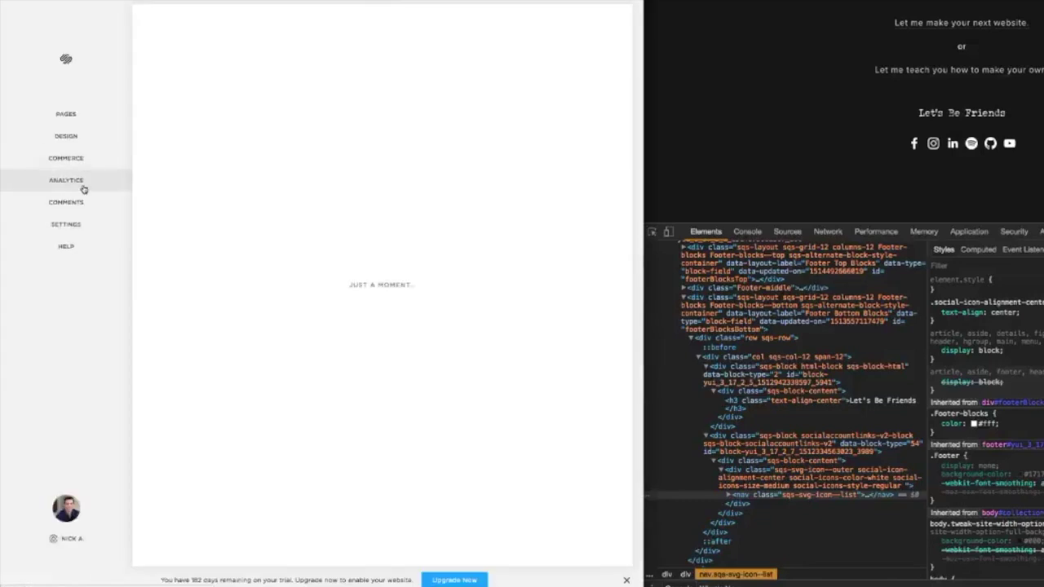
# - Go to Settings > Domains and start the Get a Domain search
pyautogui.click(72, 226)
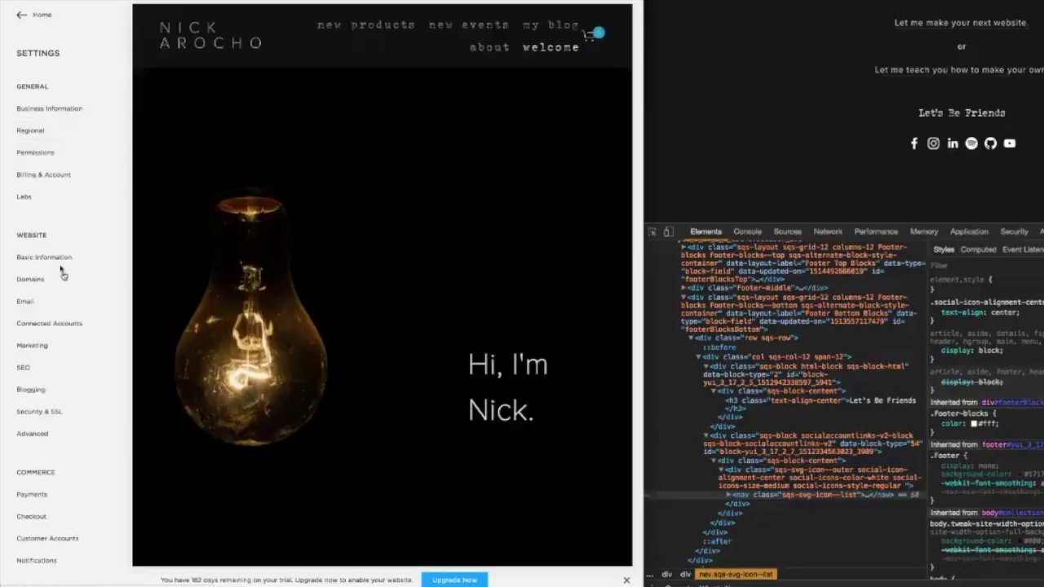
pyautogui.click(54, 282)
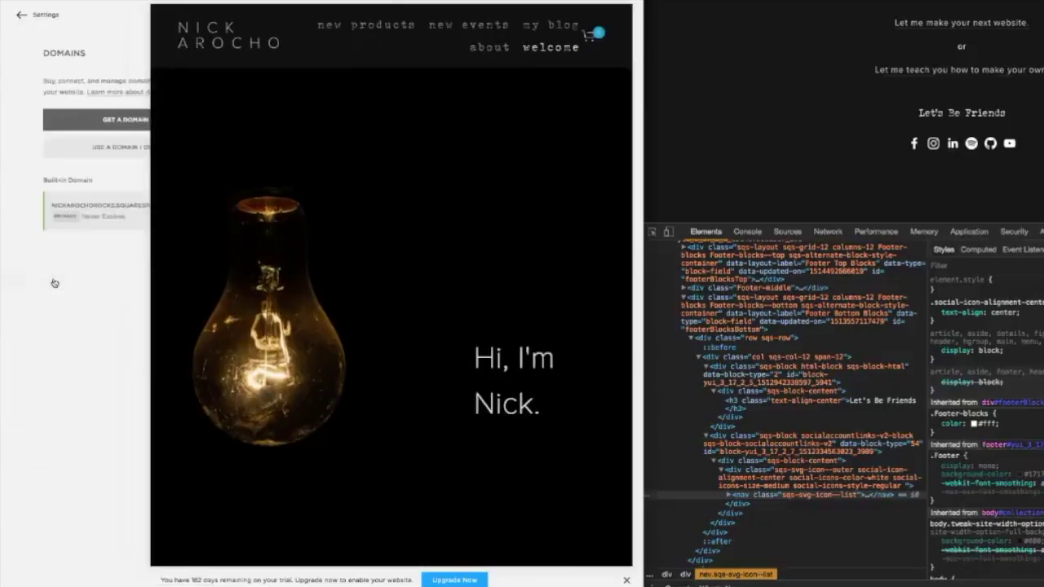
pyautogui.click(136, 122)
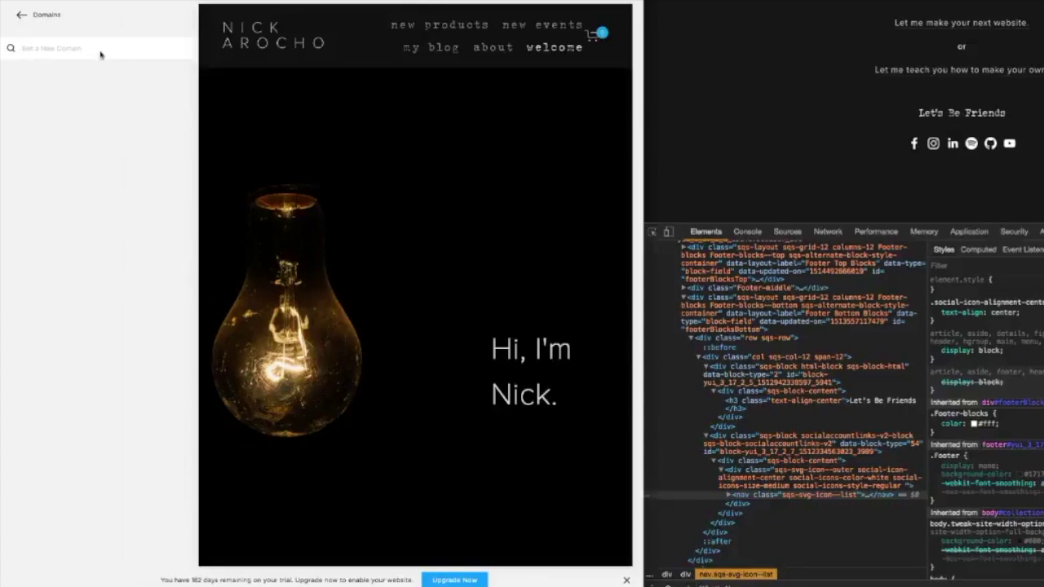
# - Search for 'nickarochorocks' and review the suggested domains and prices
pyautogui.write('nickarochorocks')
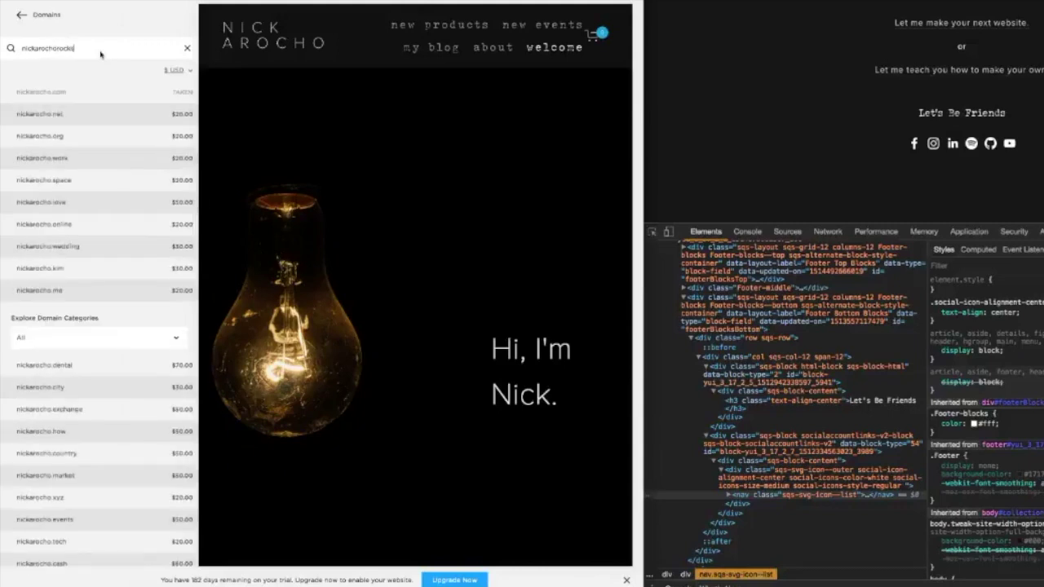
pyautogui.moveTo(72, 93)
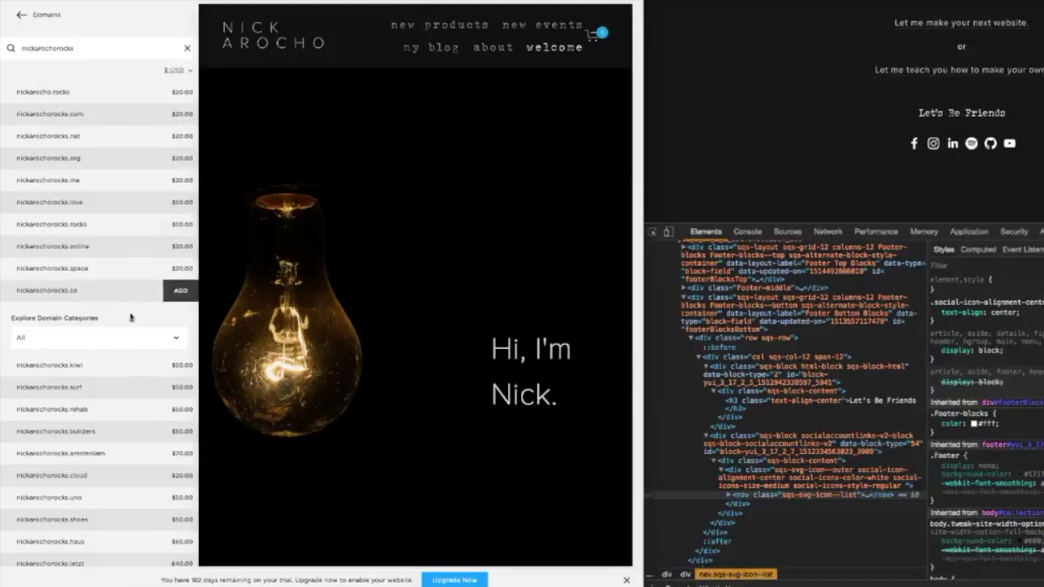
pyautogui.scroll(-3, 113, 258)
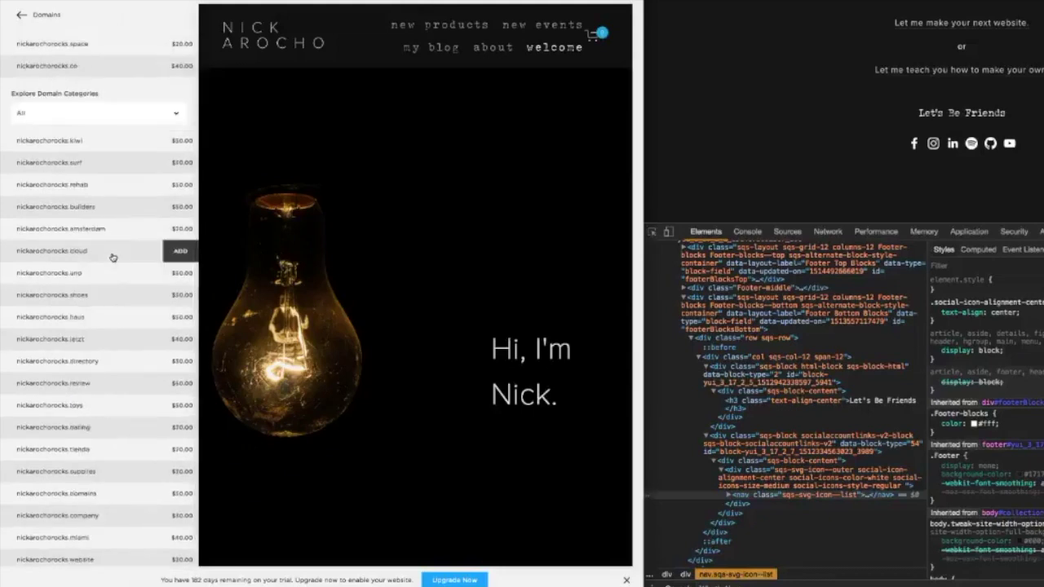
pyautogui.scroll(3, 113, 258)
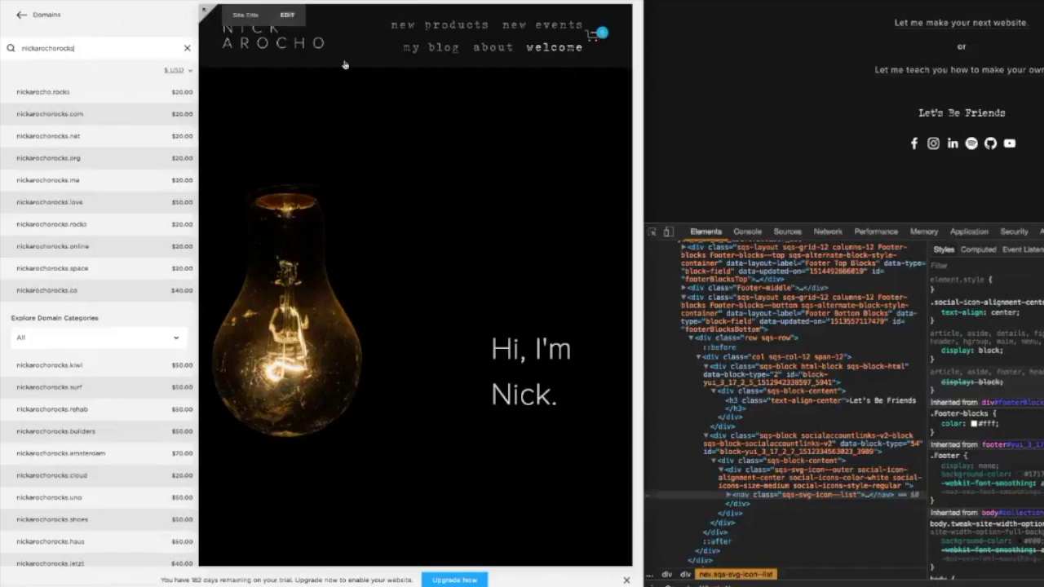
pyautogui.moveTo(396, 96)
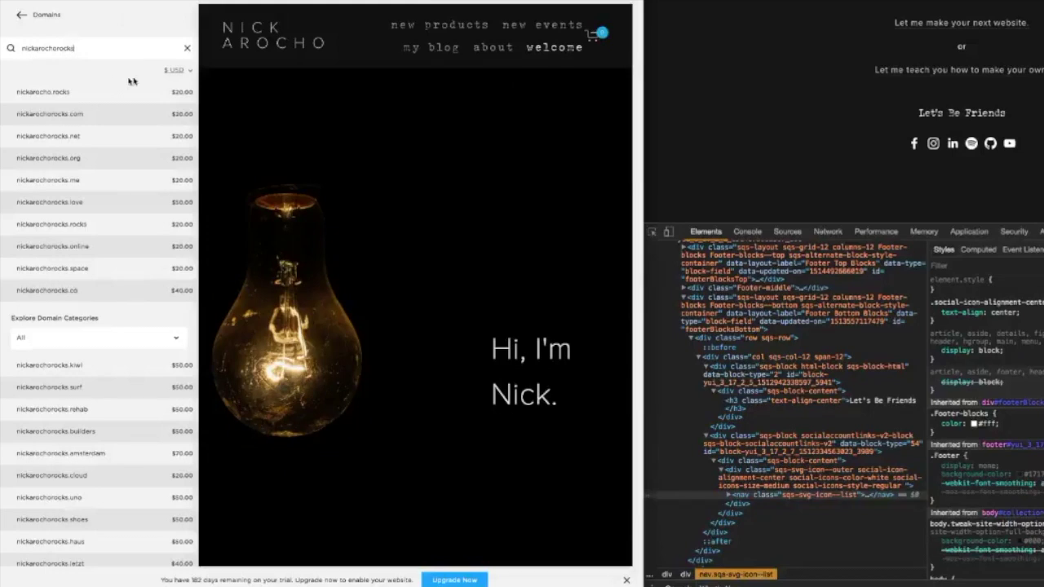
pyautogui.moveTo(306, 71)
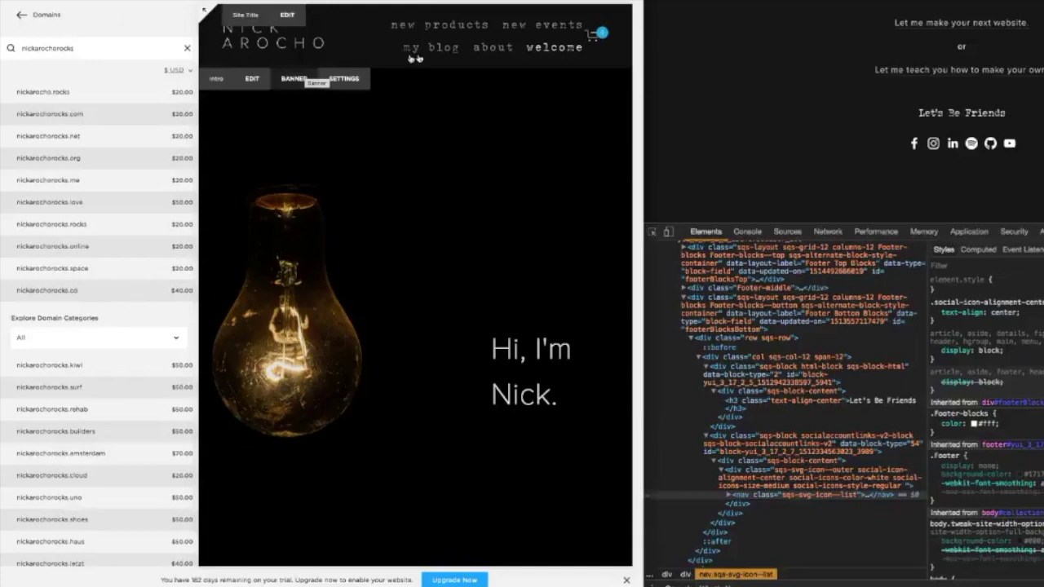
pyautogui.click(18, 18)
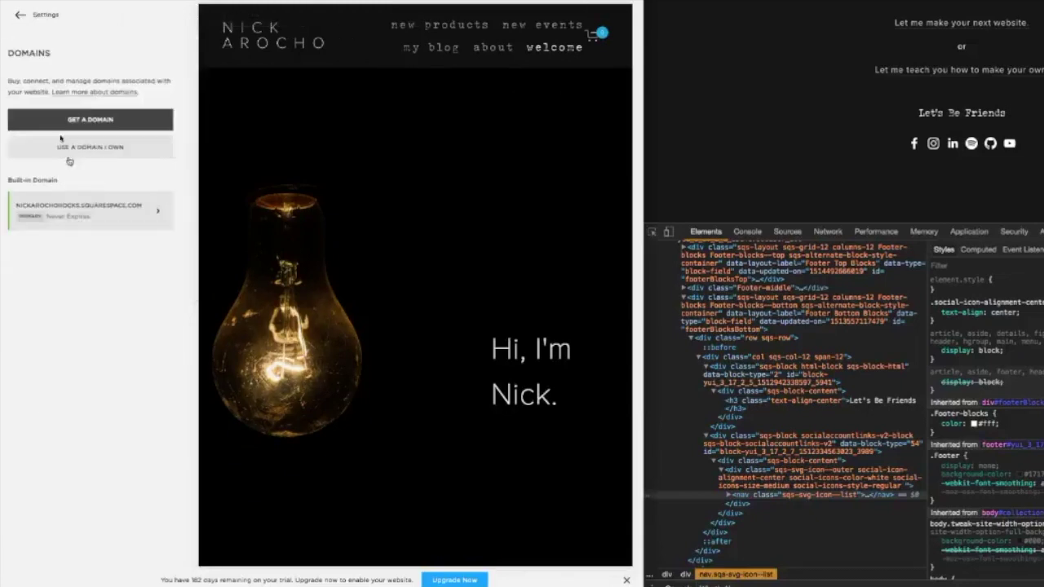
pyautogui.click(101, 150)
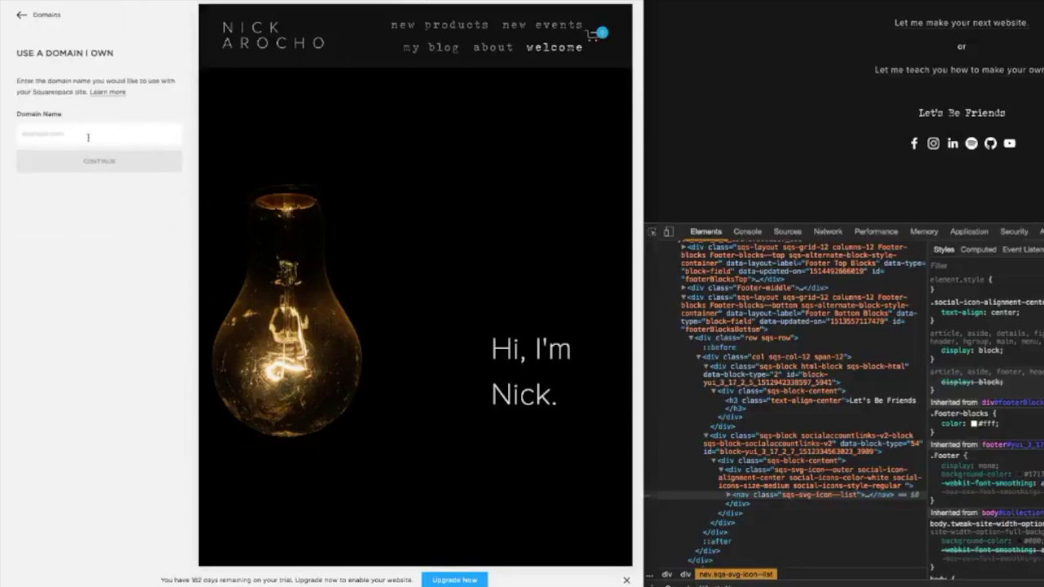
pyautogui.write('nickarocho.com')
pyautogui.press('Return')
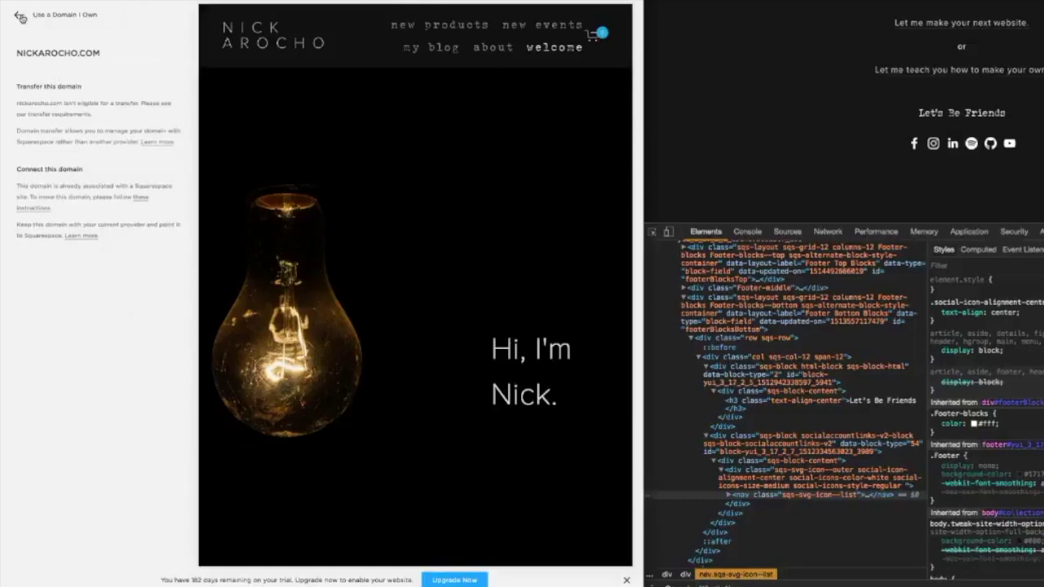
pyautogui.click(21, 17)
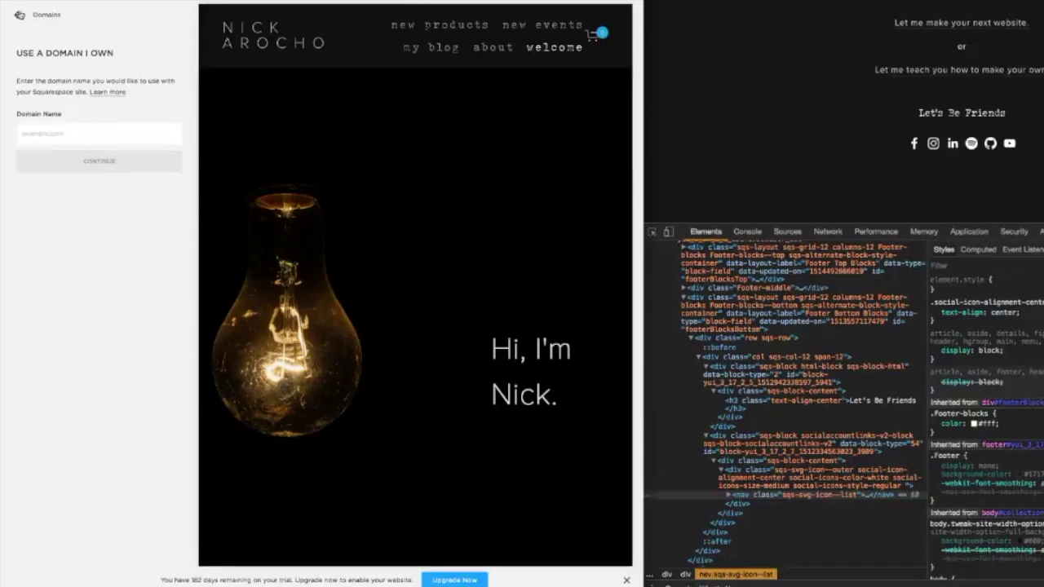
pyautogui.click(19, 15)
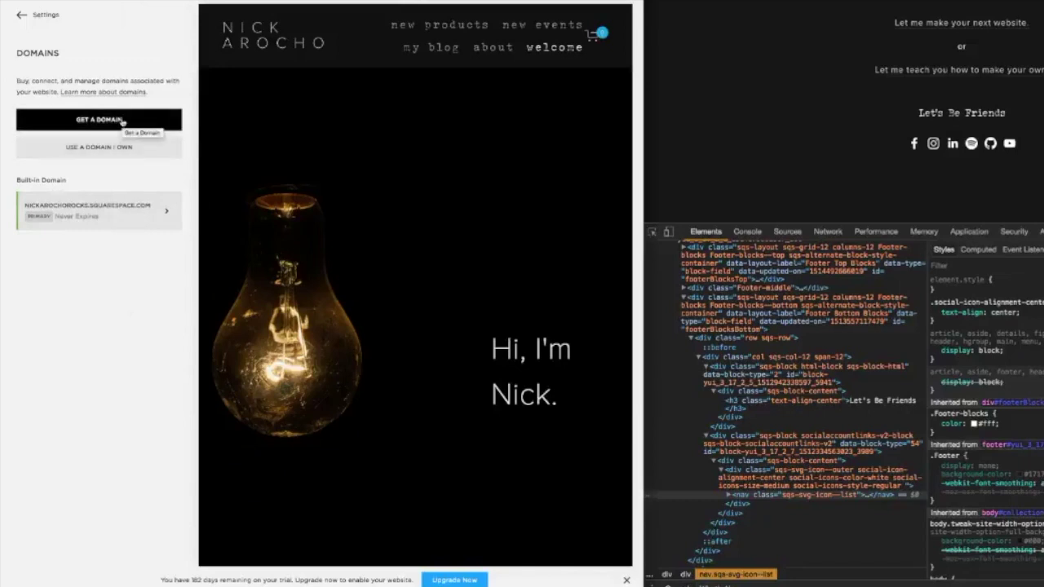
# - Search domains for 'nickaro', load more suggestions, and filter categories to Lifestyle
pyautogui.click(121, 121)
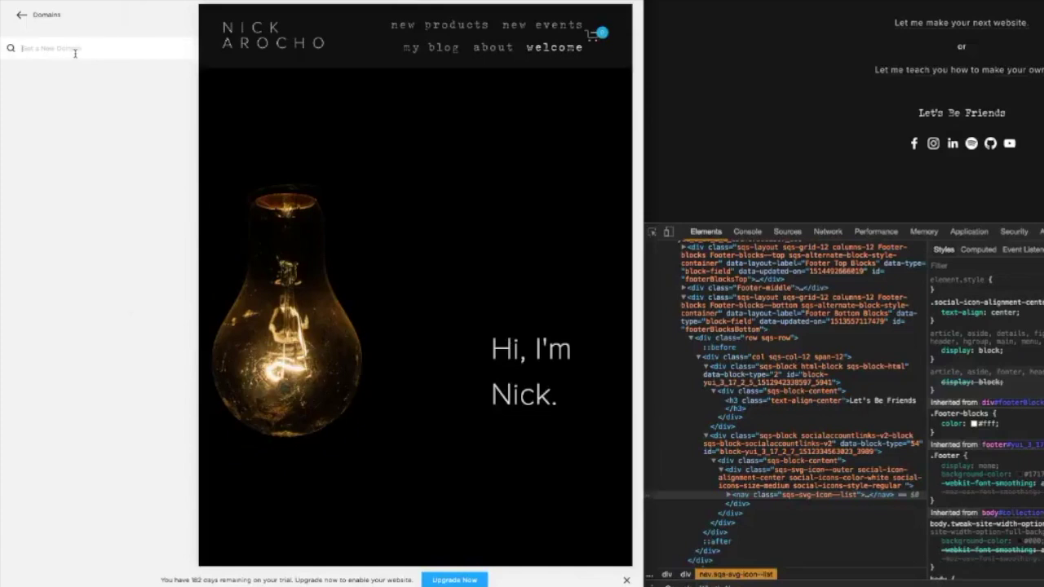
pyautogui.write('nickarocho.design')
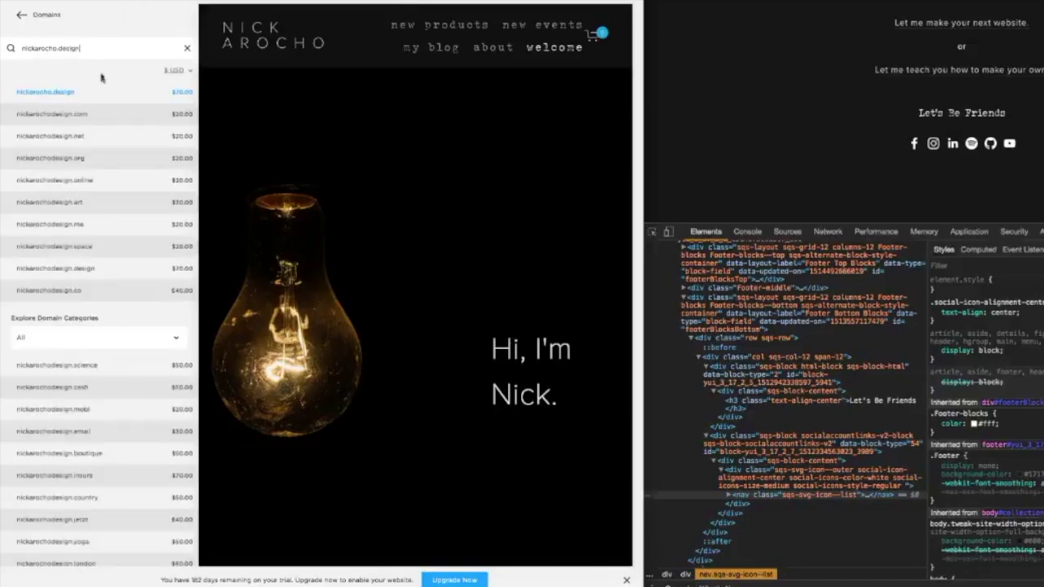
pyautogui.scroll(-5, 112, 136)
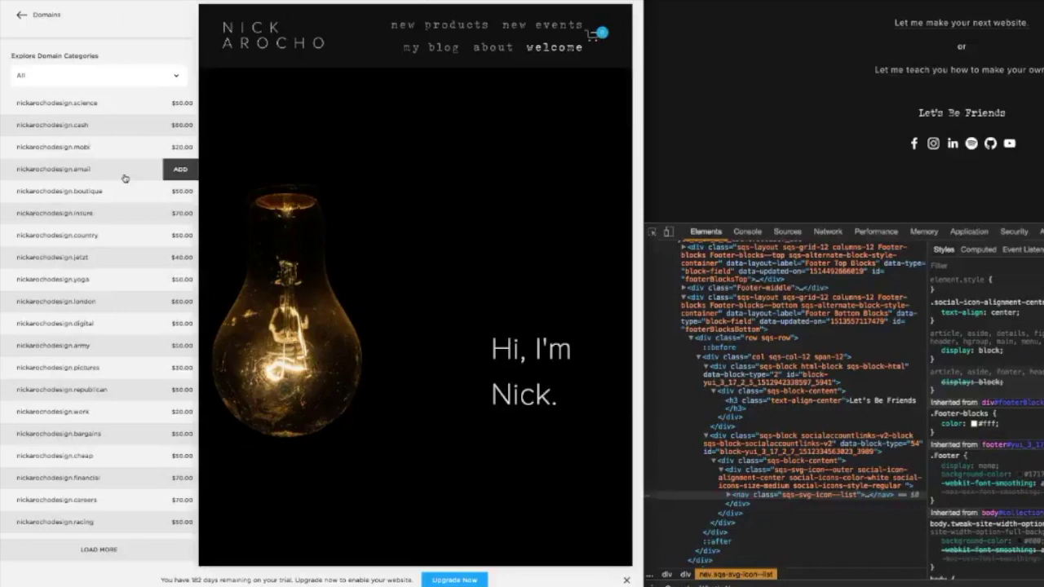
pyautogui.click(96, 549)
pyautogui.scroll(5, 77, 479)
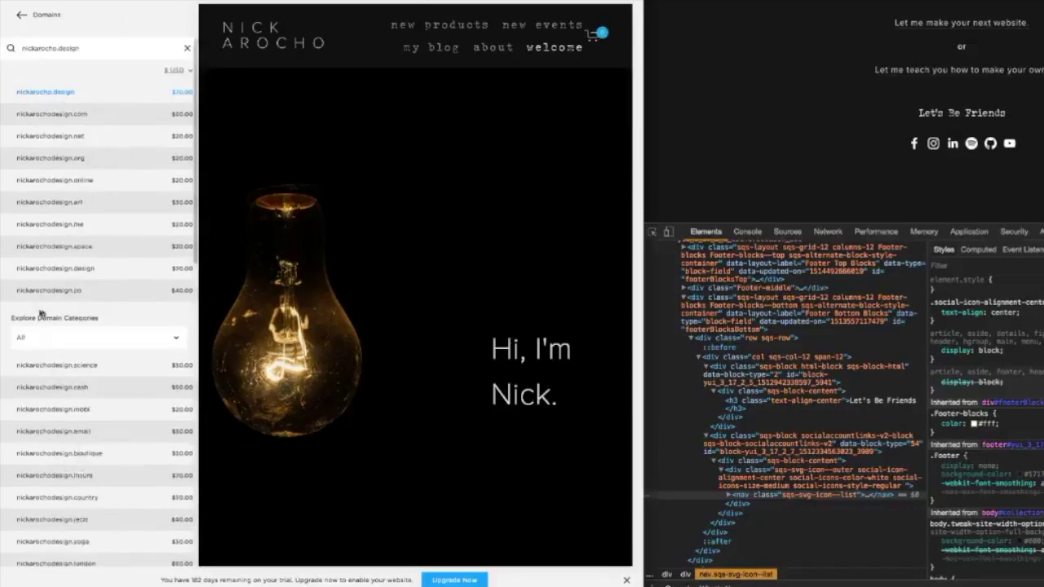
pyautogui.click(82, 344)
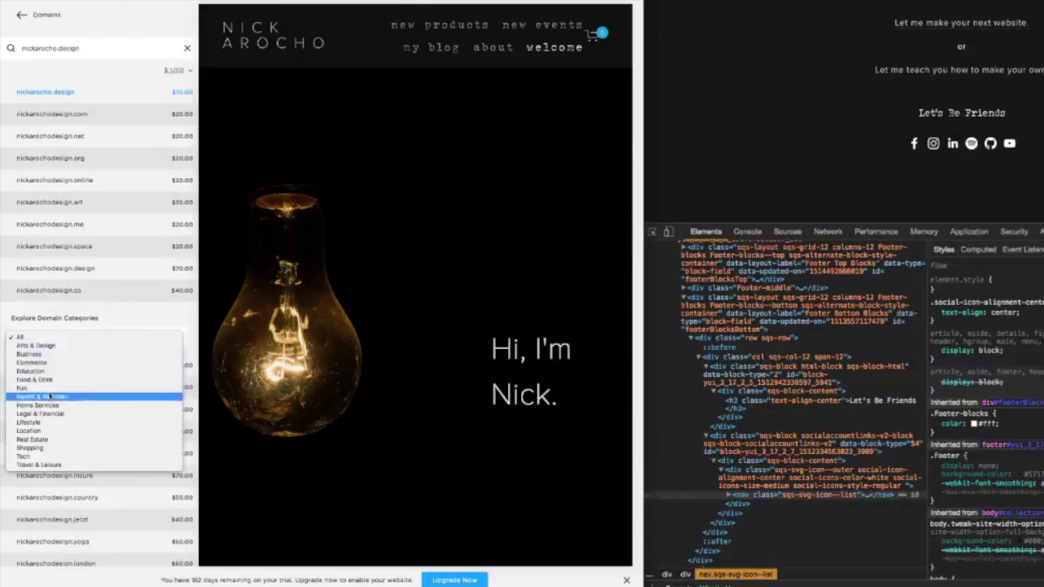
pyautogui.click(50, 423)
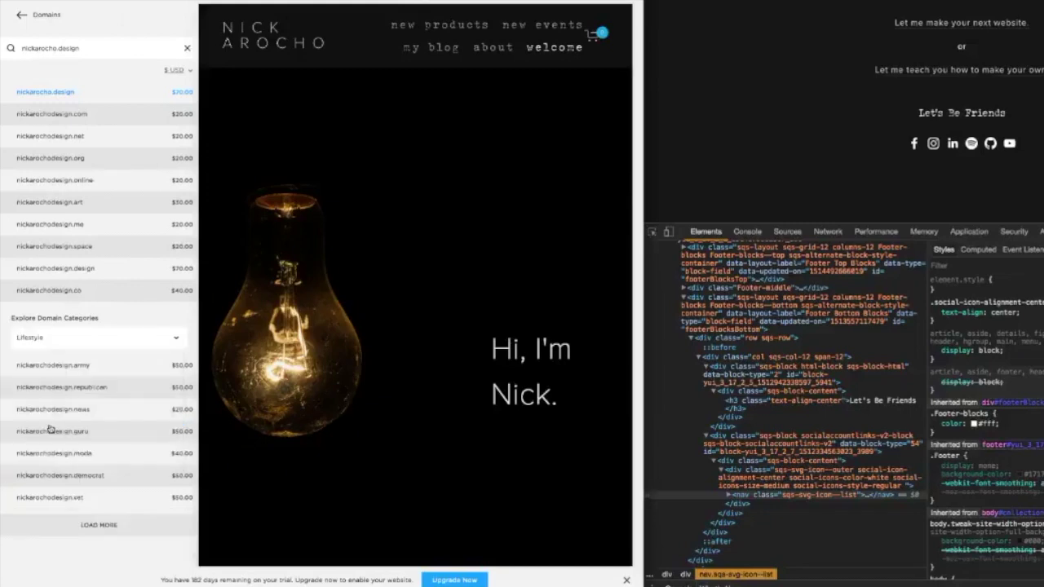